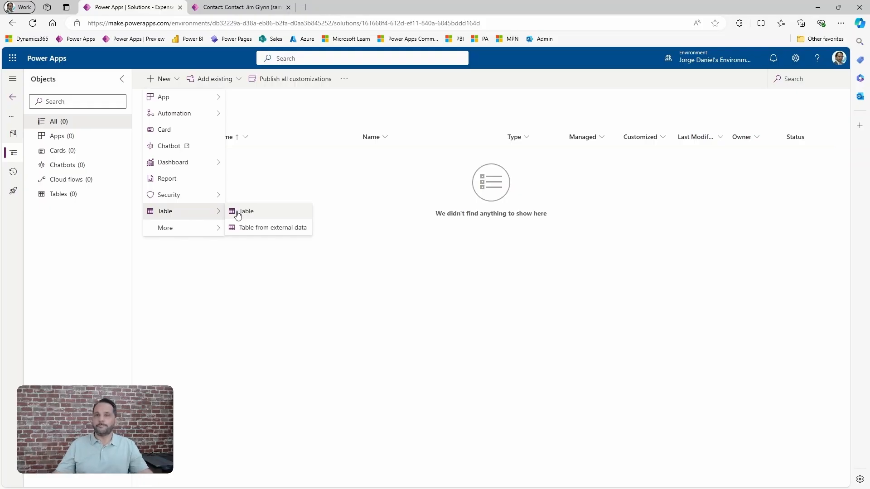
Step: Start a new table in the Expenses solution with the display name Expense and plural name Expenses
left_click(245, 212)
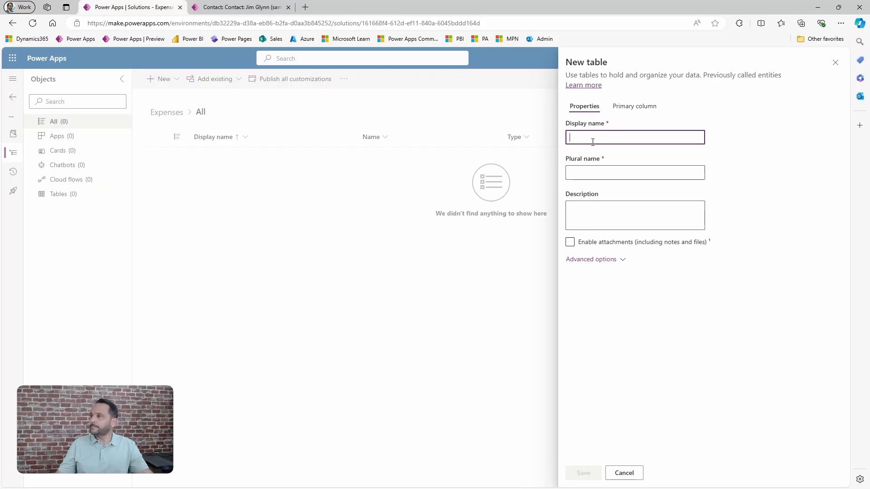
type("Expense")
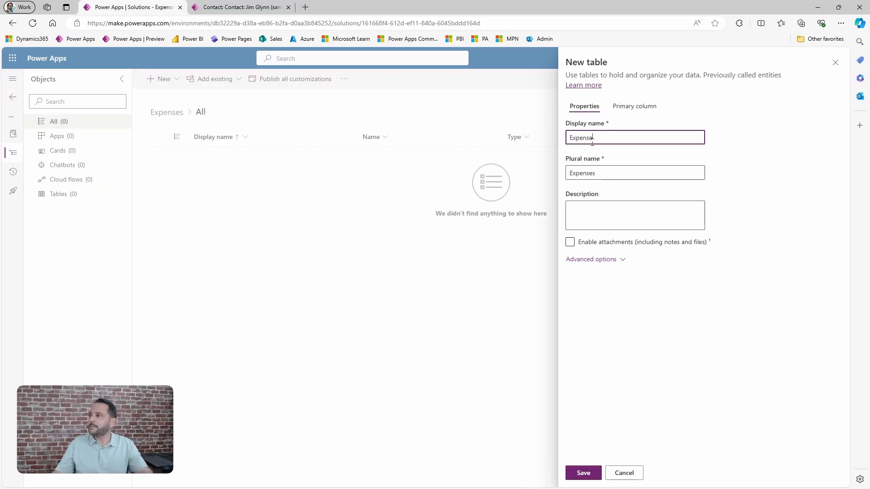
left_click(608, 172)
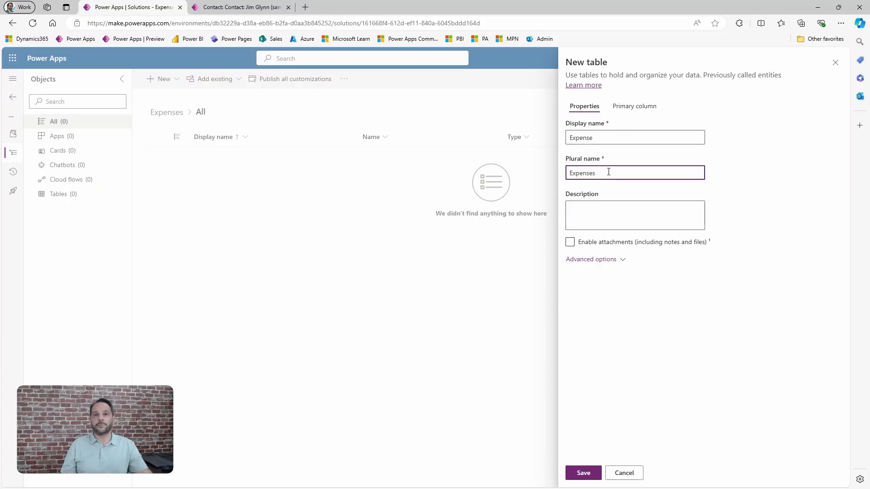
Step: Describe the new table as "This table will hold records from expenses-"
left_click(596, 212)
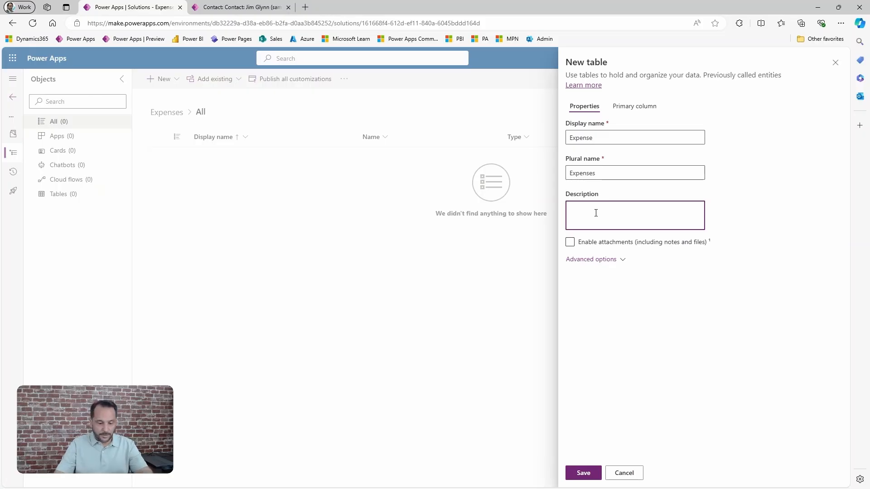
type("This ta")
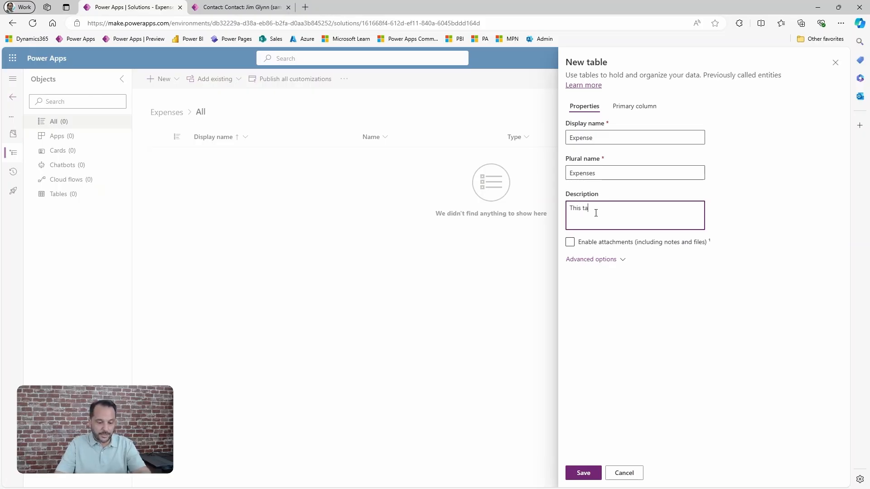
type("ble will ")
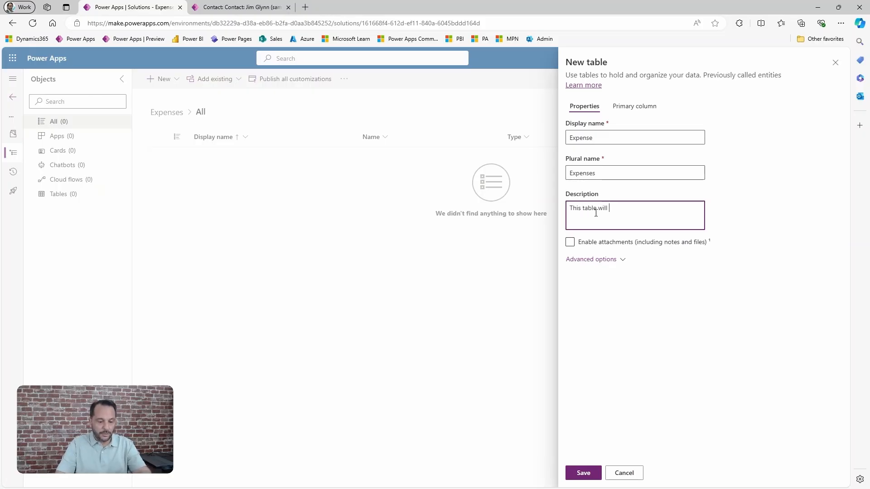
type("hold reco")
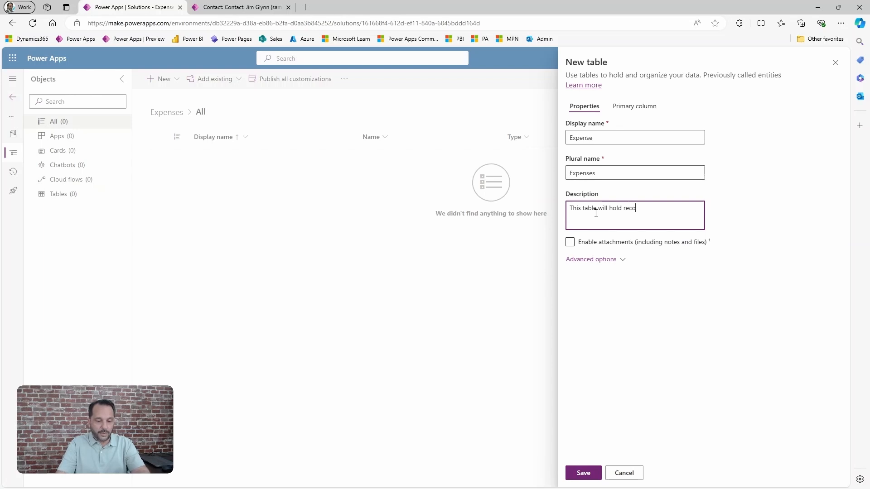
type("rds from e")
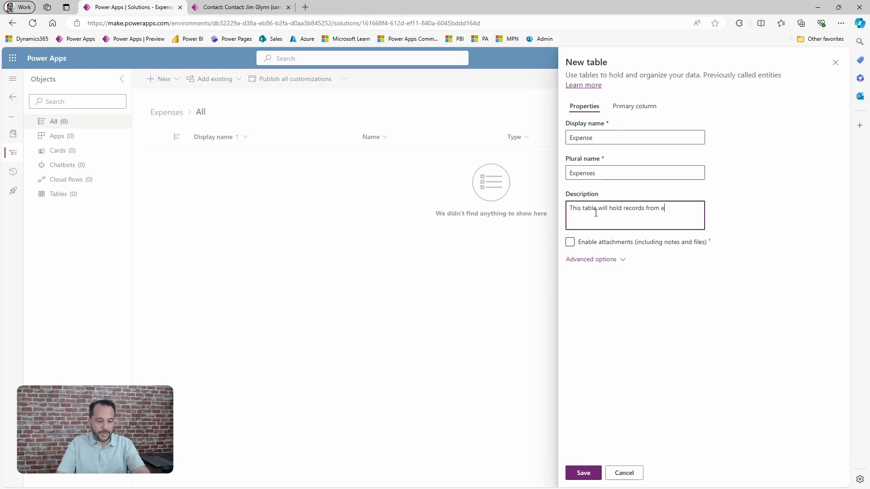
type("xpenses")
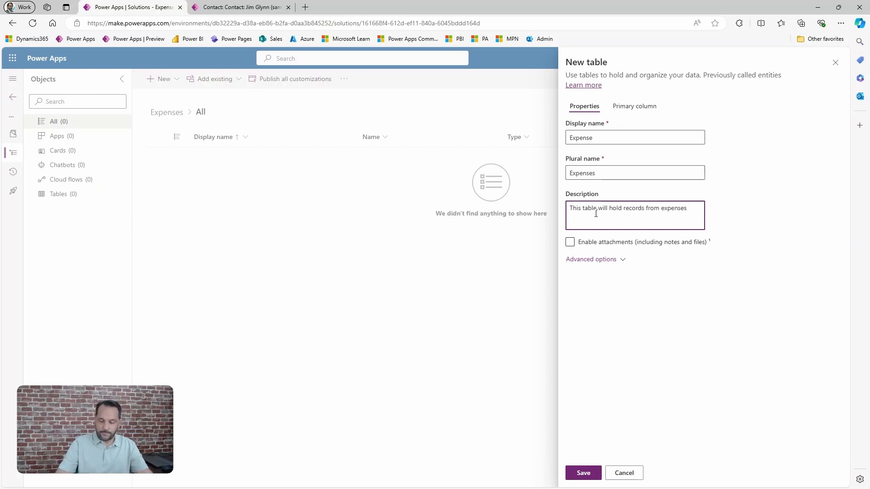
type(".")
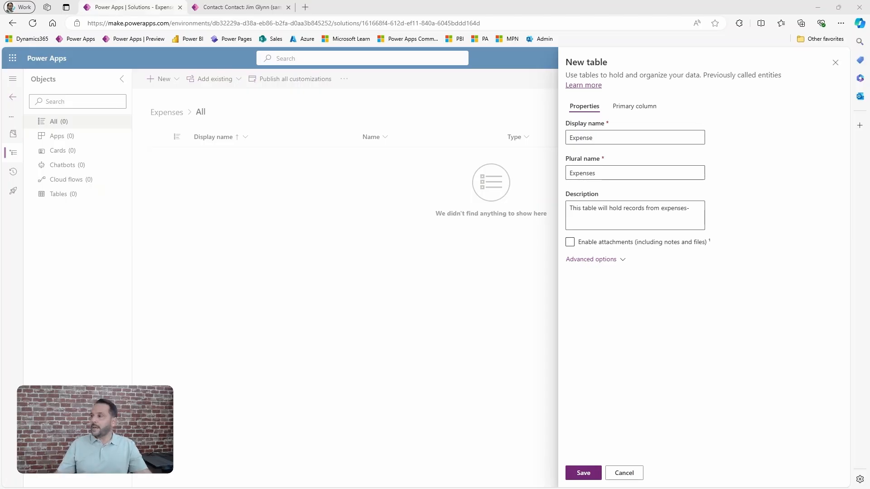
Step: Enable attachments for the Expense table and expand its advanced options, keeping the table type Standard
left_click(581, 260)
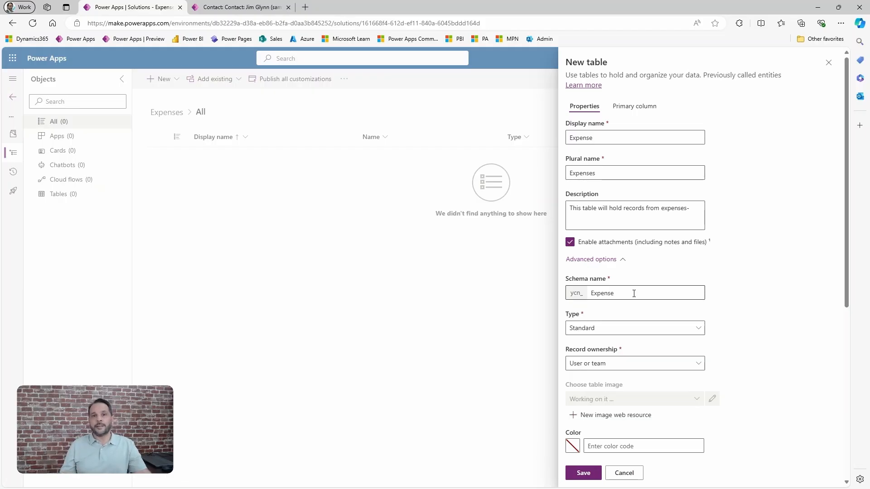
left_click(618, 330)
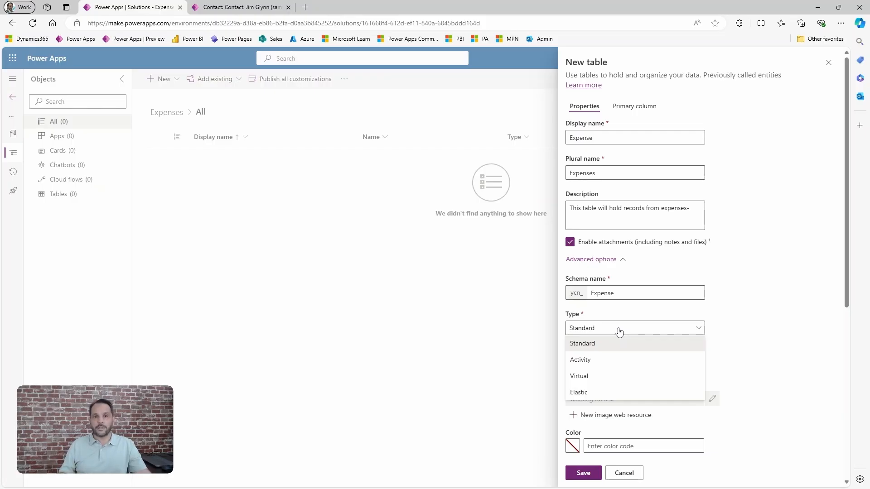
left_click(619, 328)
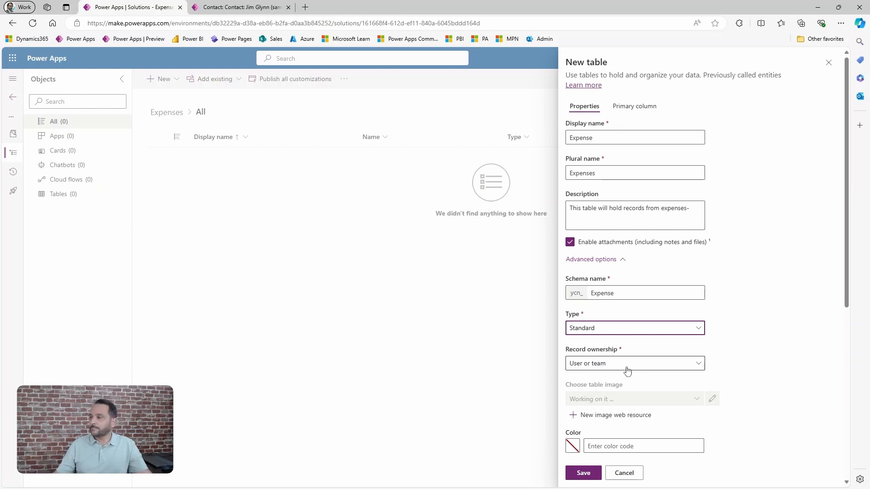
Step: Examine the remaining advanced table options, checking the Customer Service app for its navigation icons and quick-create choices
scroll(637, 392, "down", 2)
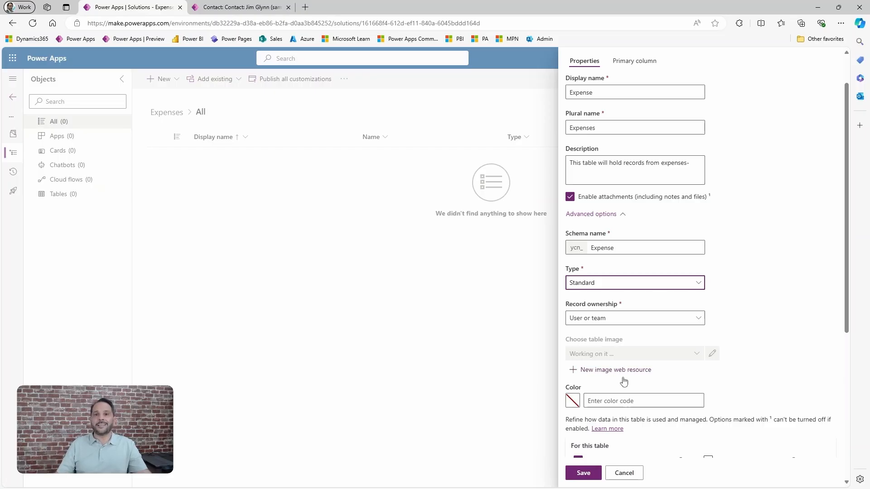
left_click(233, 8)
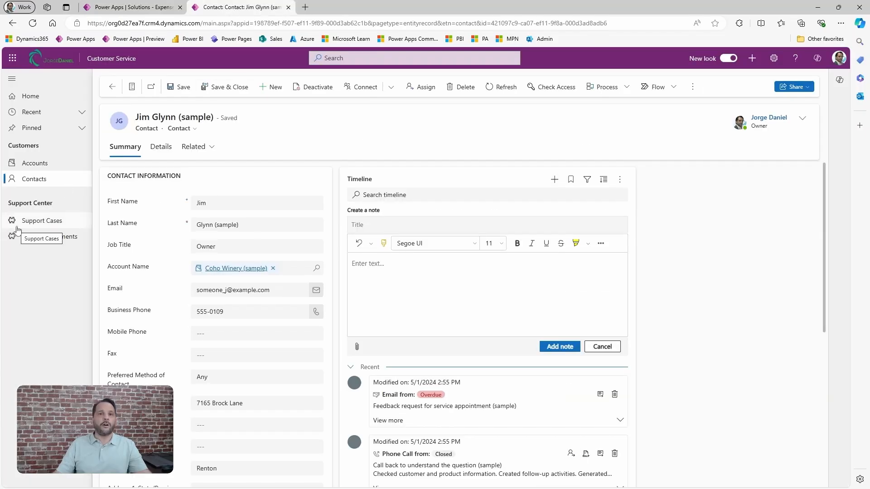
left_click(115, 10)
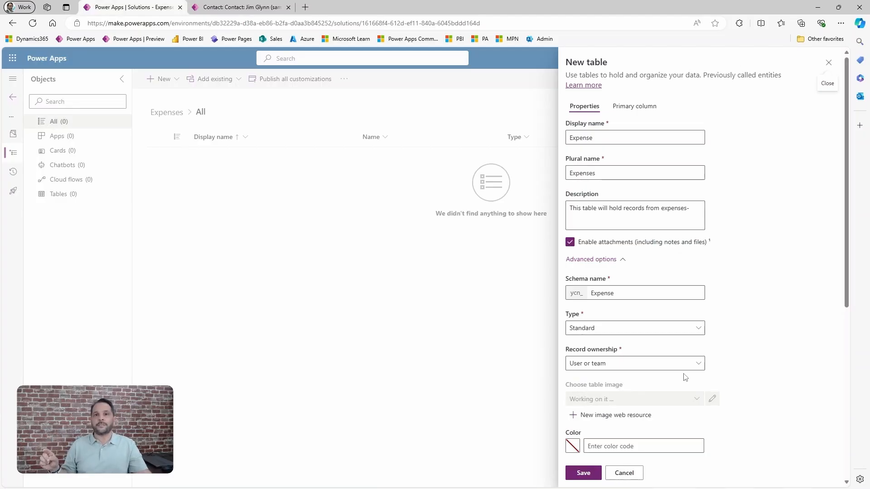
scroll(752, 344, "down", 3)
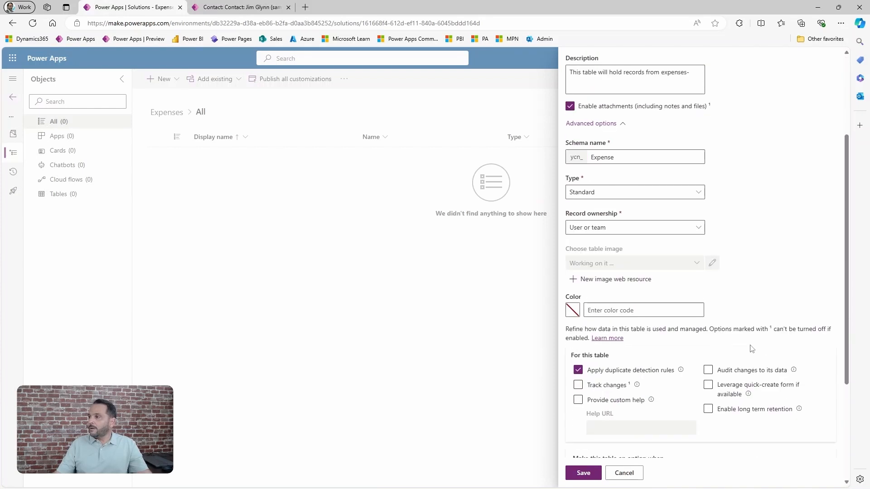
scroll(700, 361, "down", 1)
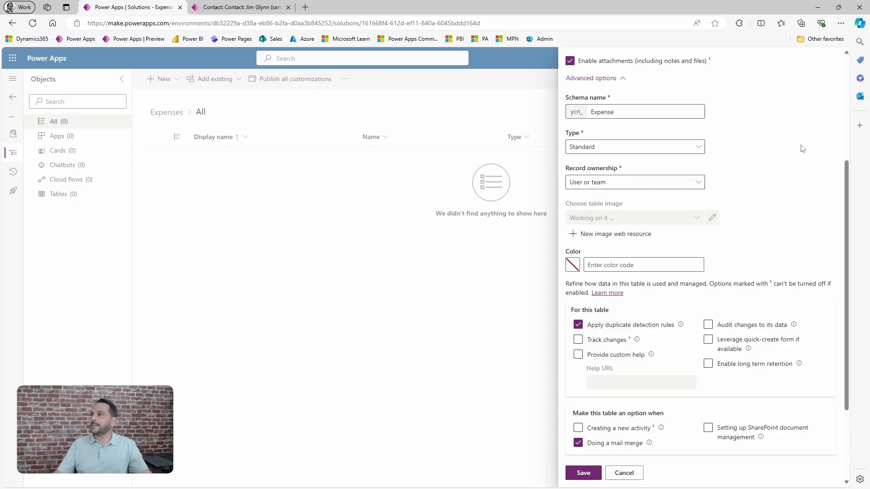
left_click(220, 8)
left_click(750, 58)
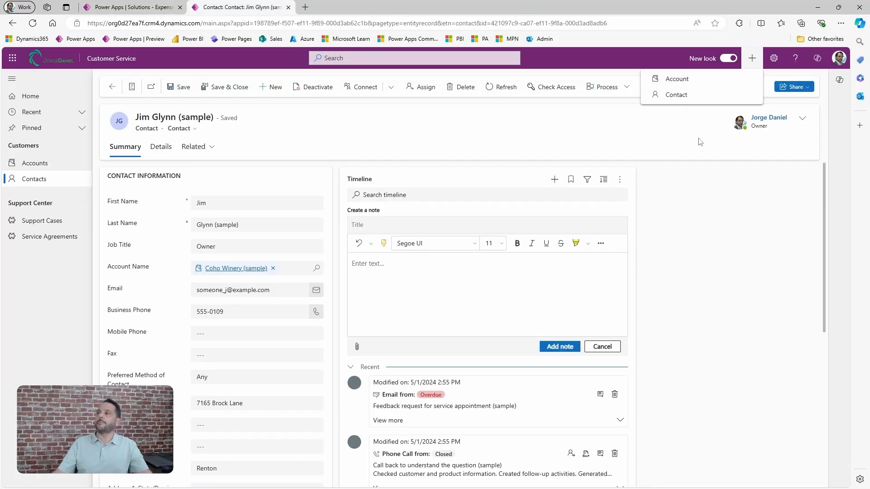
left_click(117, 8)
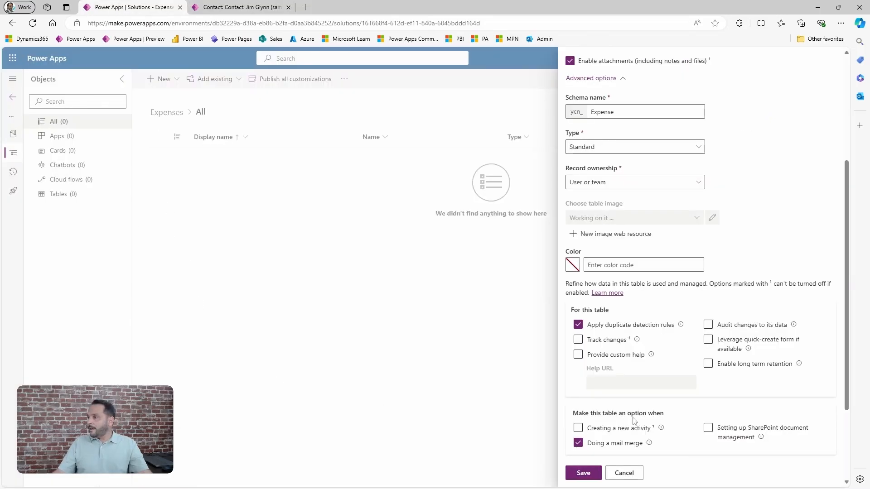
scroll(634, 419, "down", 3)
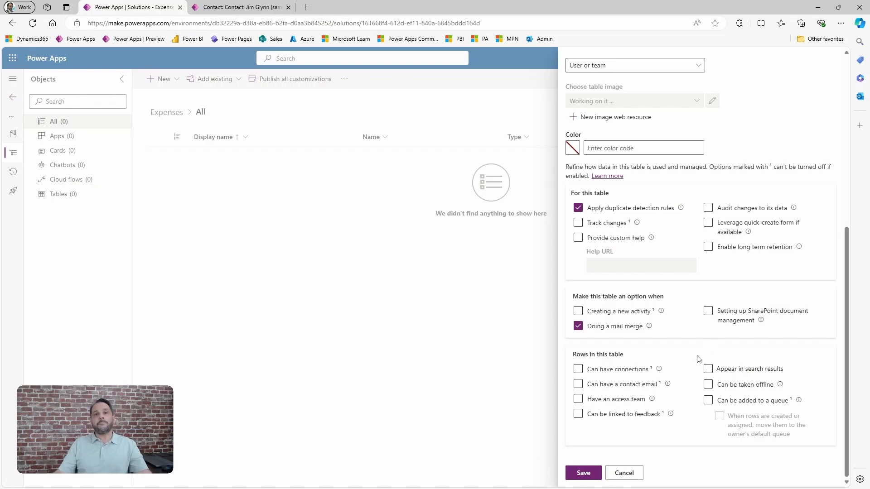
scroll(698, 369, "up", 7)
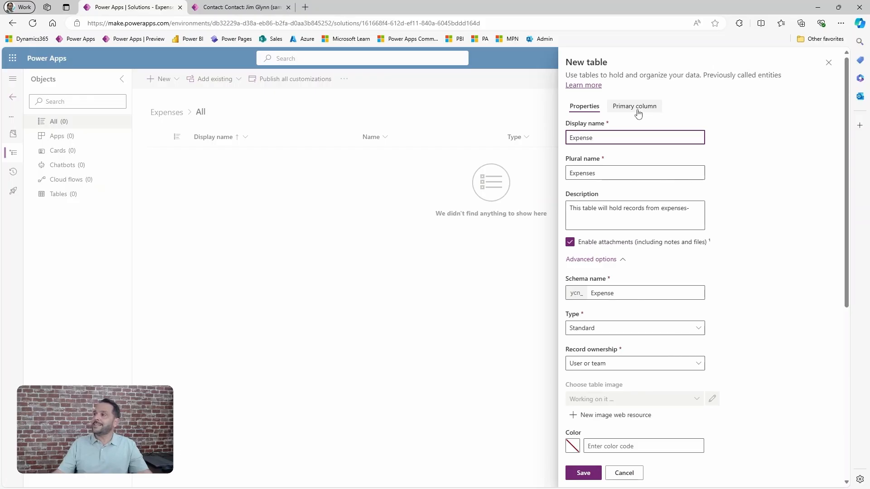
Step: Keep the primary column Name as Business required with a maximum of 100 characters, and save the new table
left_click(634, 107)
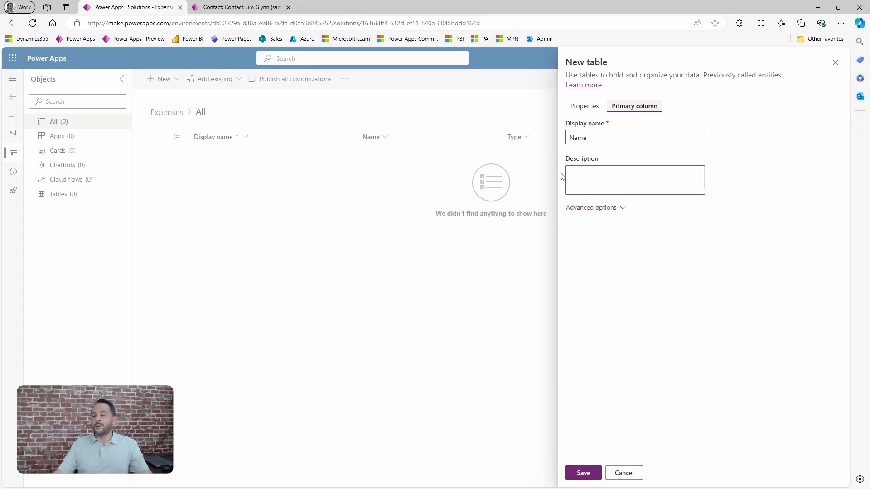
left_click(614, 209)
left_click(618, 242)
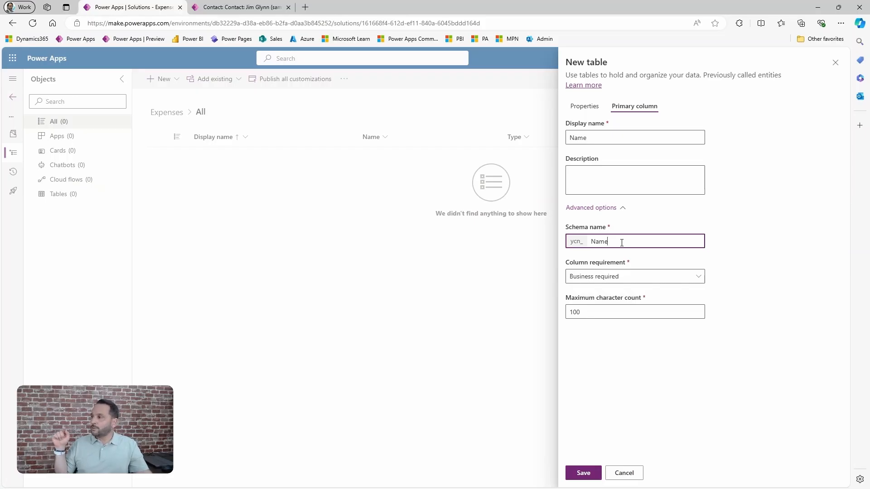
left_click(618, 282)
left_click(607, 308)
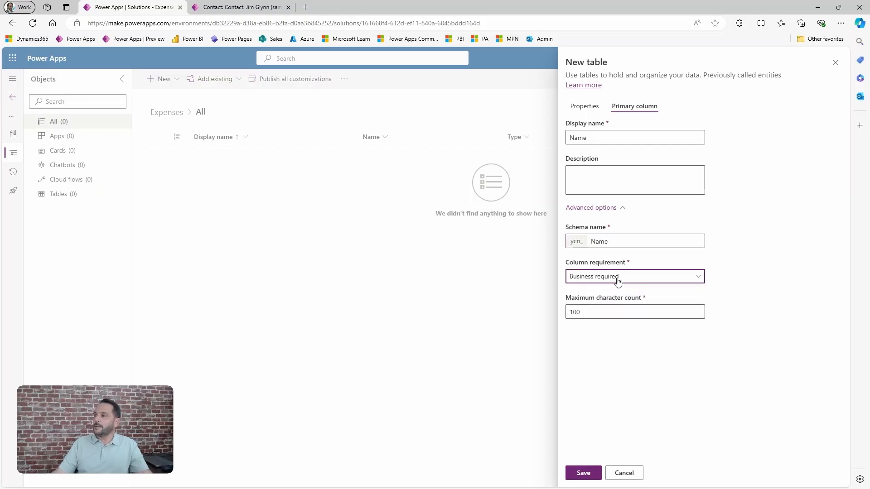
left_click(598, 313)
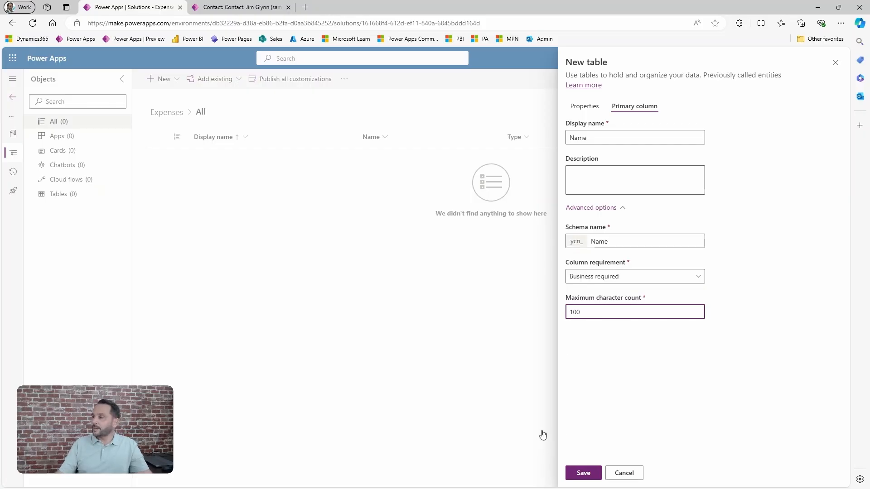
left_click(589, 473)
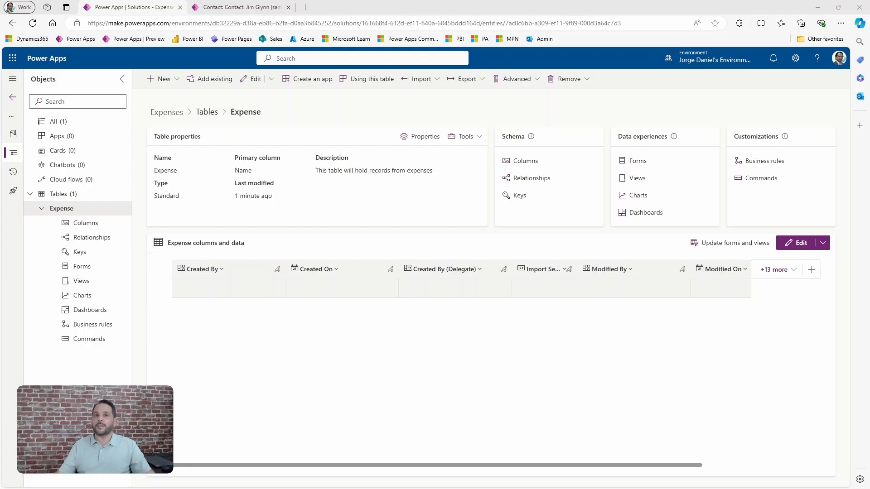
Step: Open the list of columns in the Expense table's schema
left_click(525, 163)
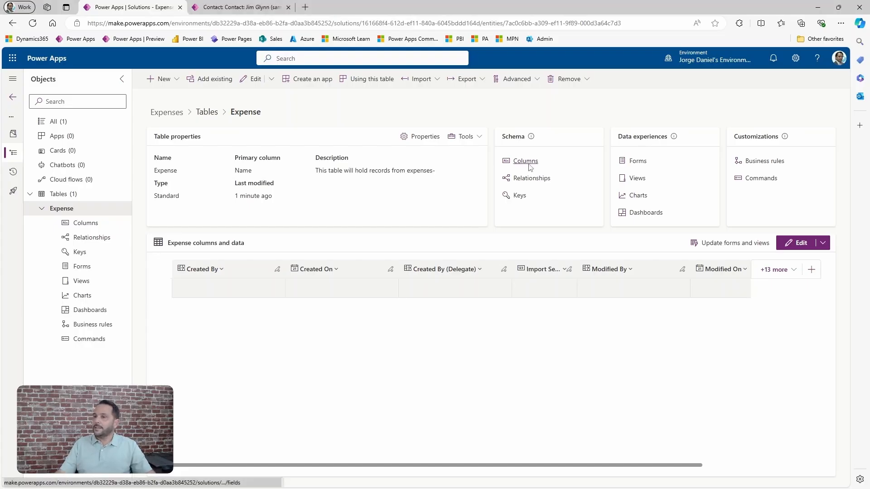